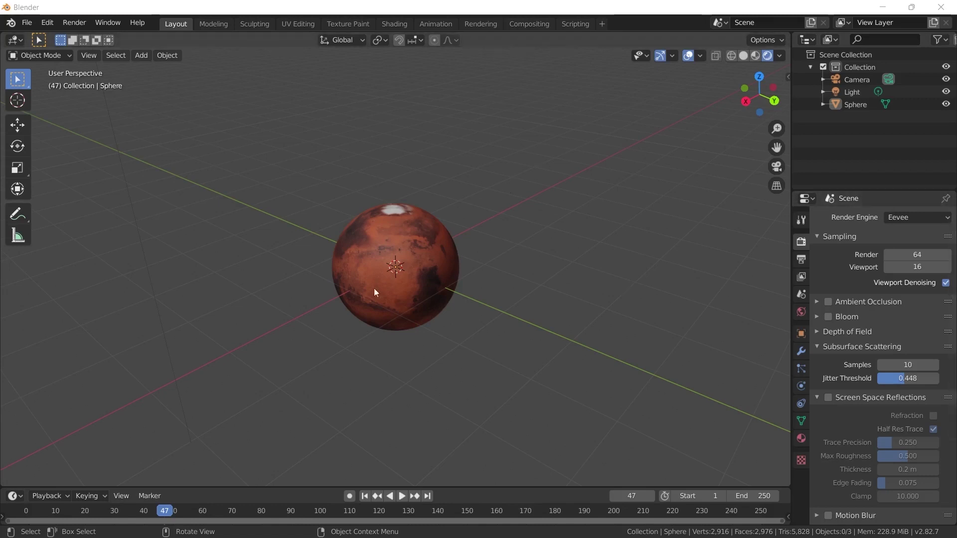
Set the world background Color Value to 0 so the background is black
{"action": "left_click", "coordinate": [800, 315]}
{"action": "left_click", "coordinate": [912, 300]}
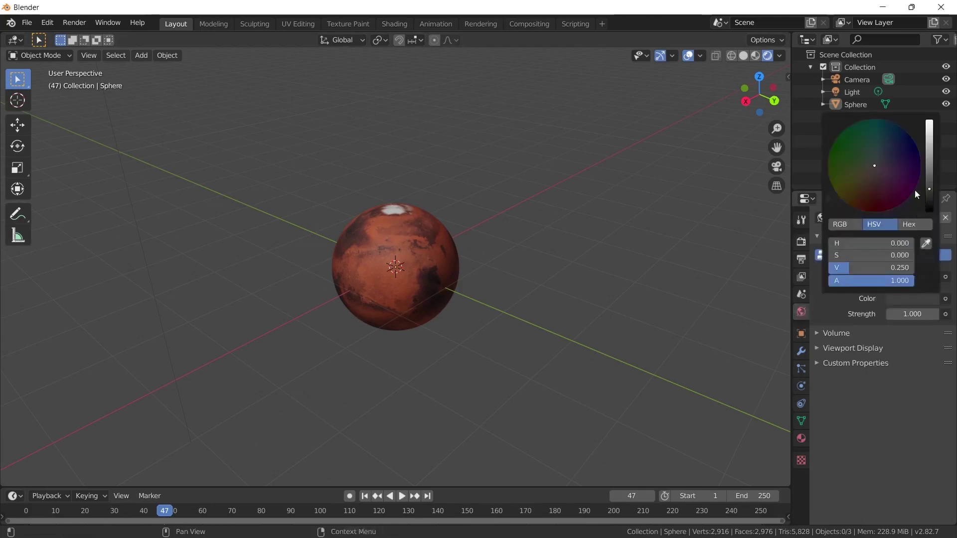
{"action": "left_click_drag", "start_coordinate": [933, 192], "coordinate": [936, 218]}
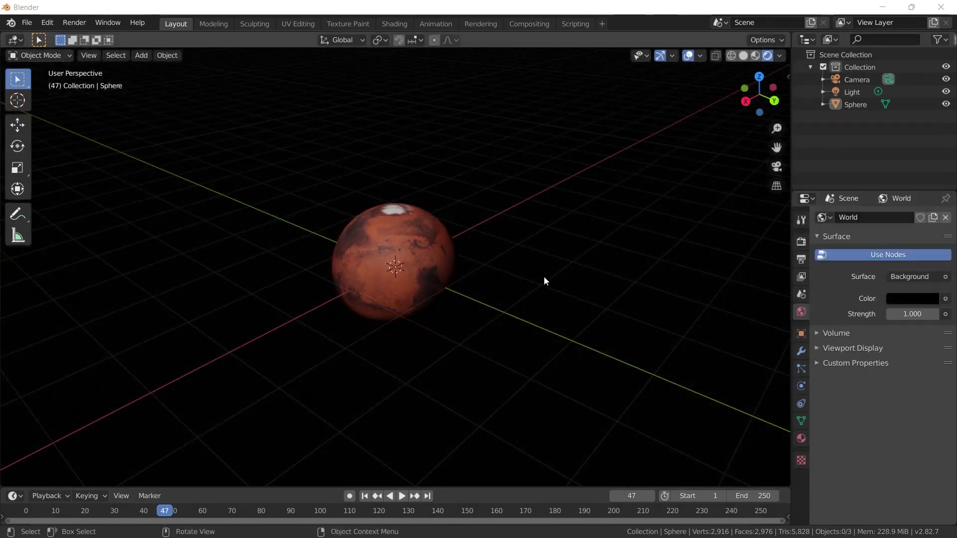
Switch to Solid then back to Rendered shading, and turn off viewport overlays
{"action": "left_click", "coordinate": [745, 57]}
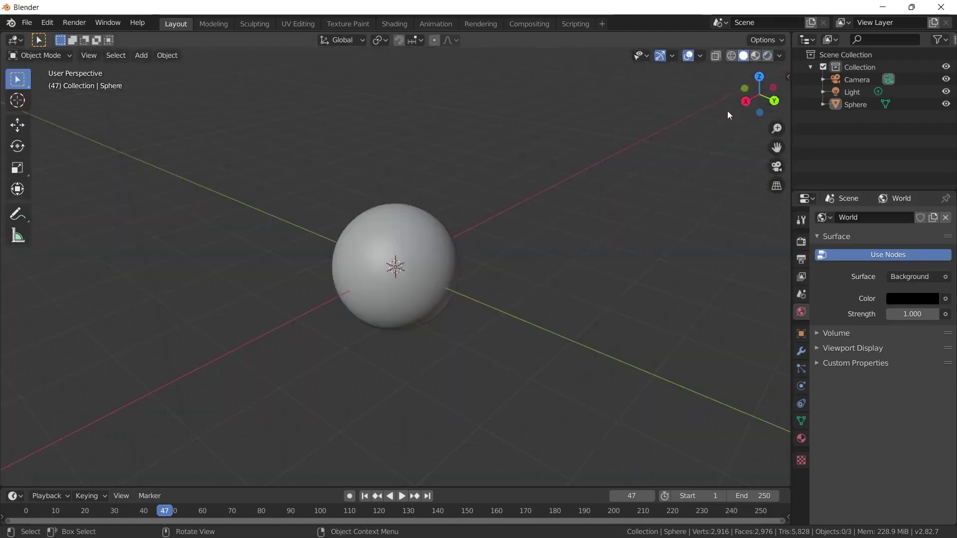
{"action": "left_click", "coordinate": [768, 56]}
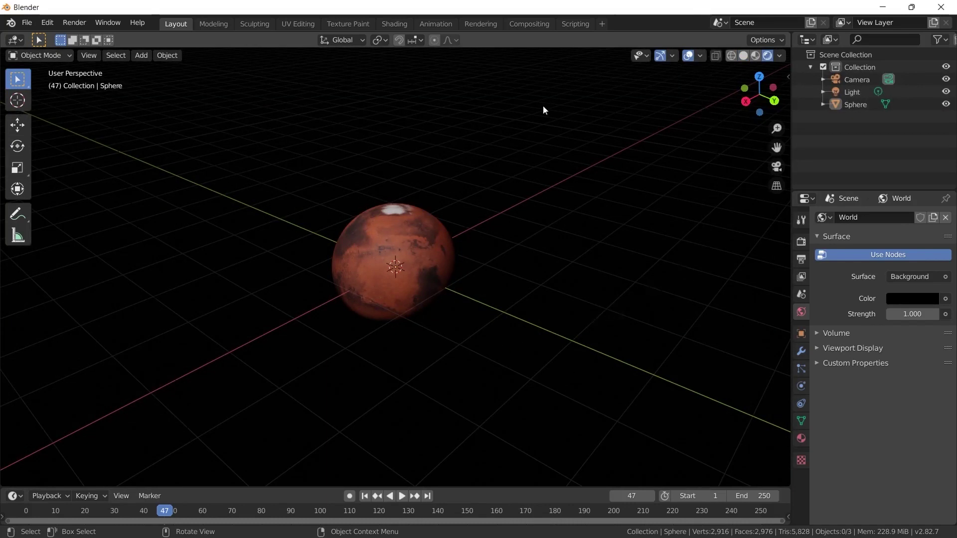
{"action": "left_click", "coordinate": [689, 57]}
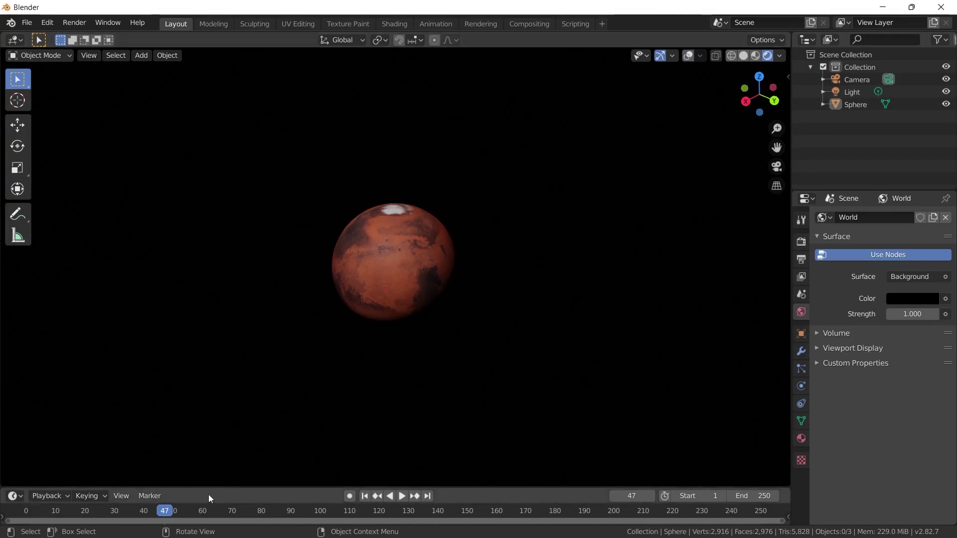
Split the 3D viewport vertically into two side-by-side areas
{"action": "right_click", "coordinate": [195, 487]}
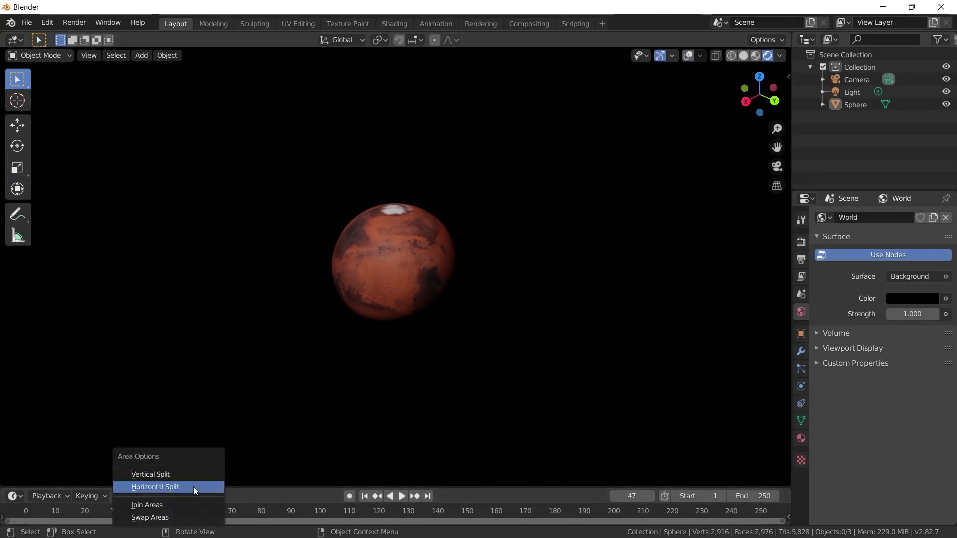
{"action": "left_click", "coordinate": [160, 475]}
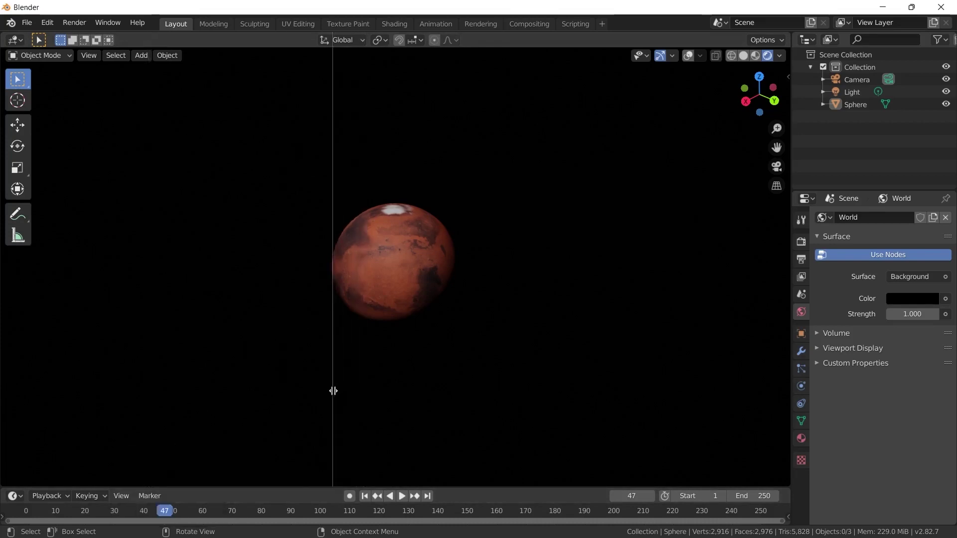
{"action": "left_click", "coordinate": [335, 391]}
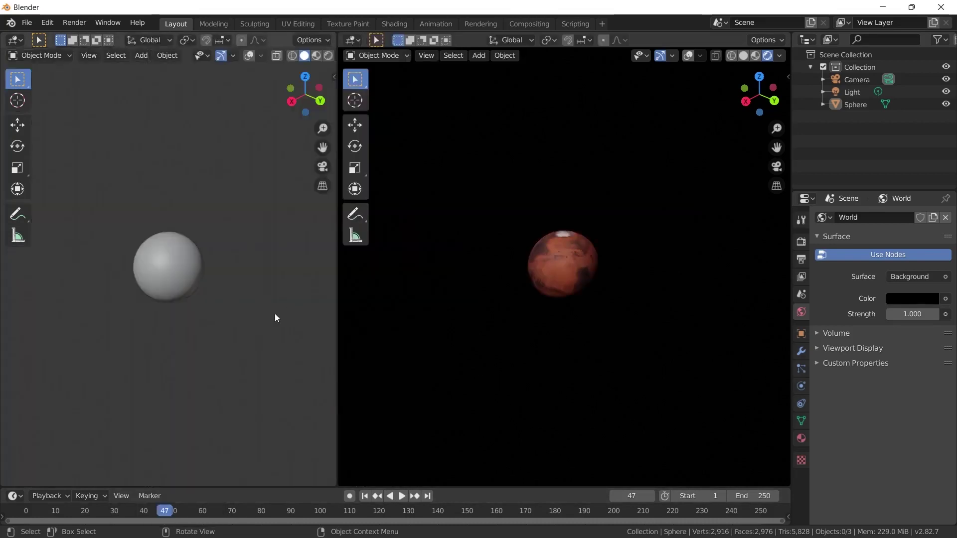
Make the left area a Shader Editor showing the Mars material, with its sidebar hidden and the area widened
{"action": "left_click", "coordinate": [19, 42]}
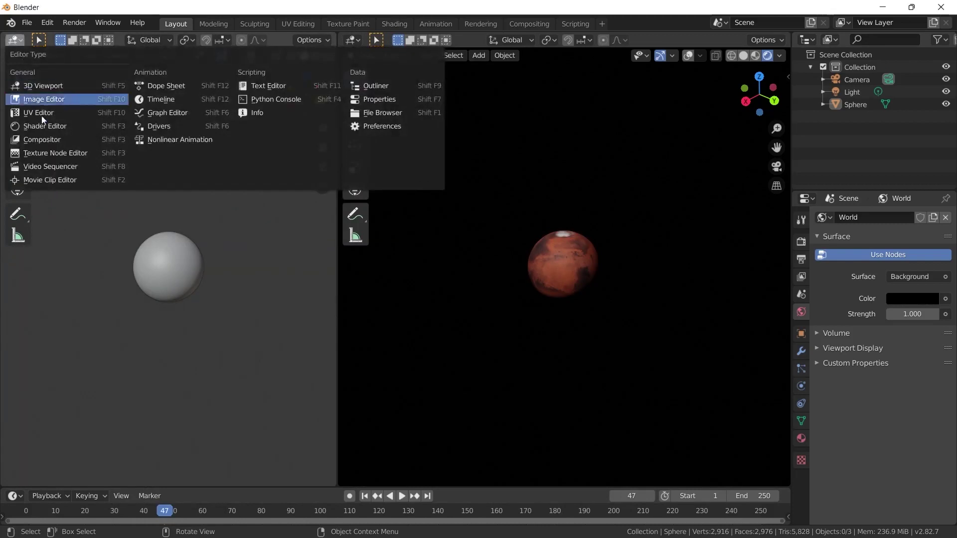
{"action": "left_click", "coordinate": [49, 127]}
{"action": "left_click_drag", "start_coordinate": [198, 241], "coordinate": [321, 239]}
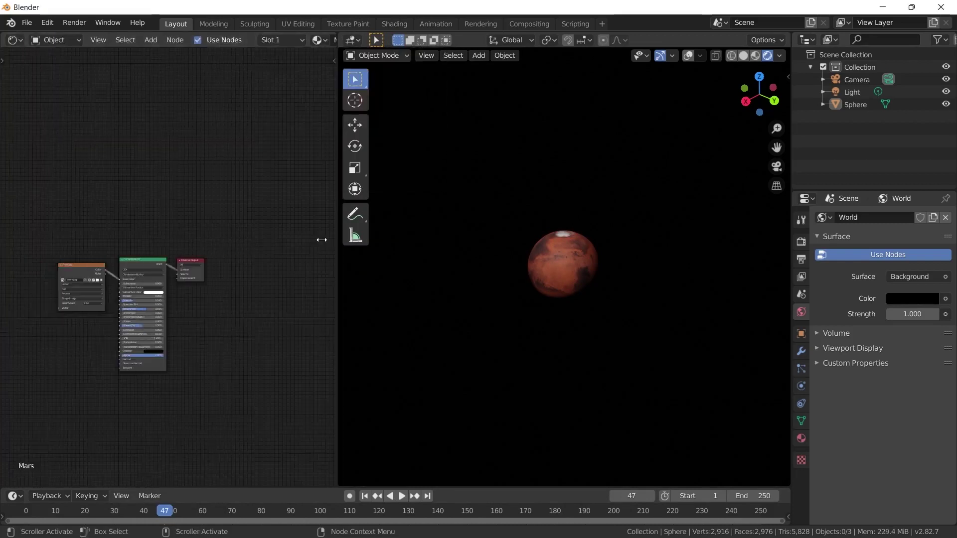
{"action": "scroll", "coordinate": [195, 214], "scroll_direction": "up", "scroll_amount": 3}
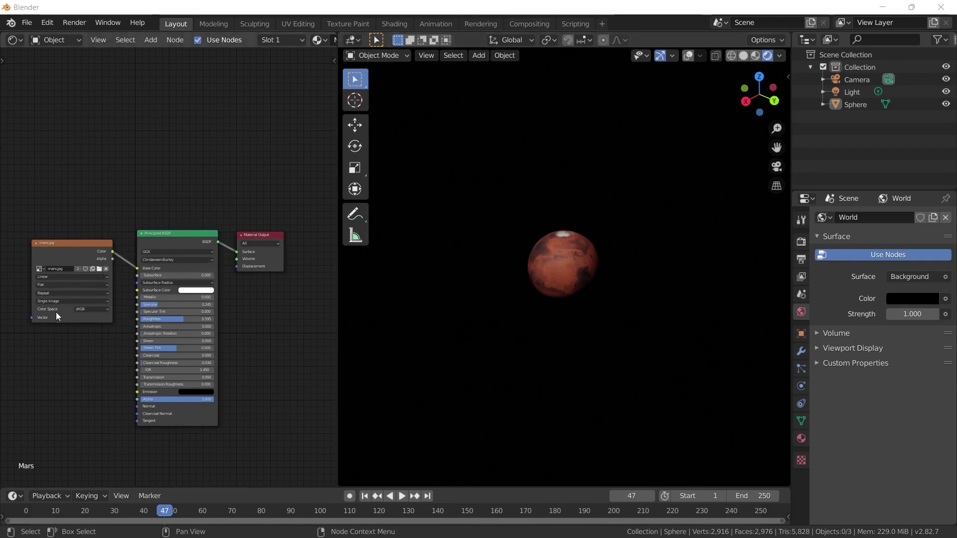
{"action": "left_click_drag", "start_coordinate": [339, 299], "coordinate": [437, 294]}
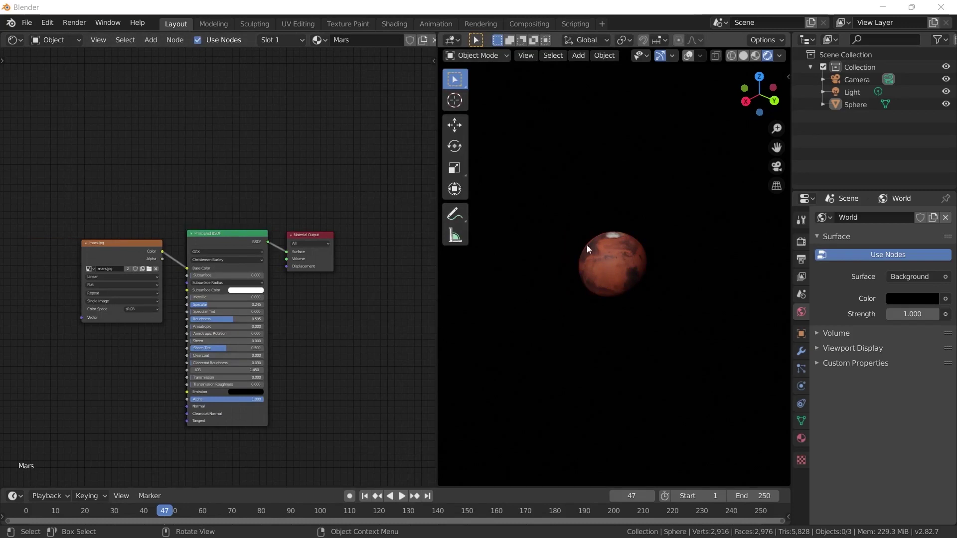
Switch the Shader Editor to the World node tree and add a Voronoi Texture node left of Background
{"action": "left_click", "coordinate": [55, 40]}
{"action": "left_click", "coordinate": [61, 70]}
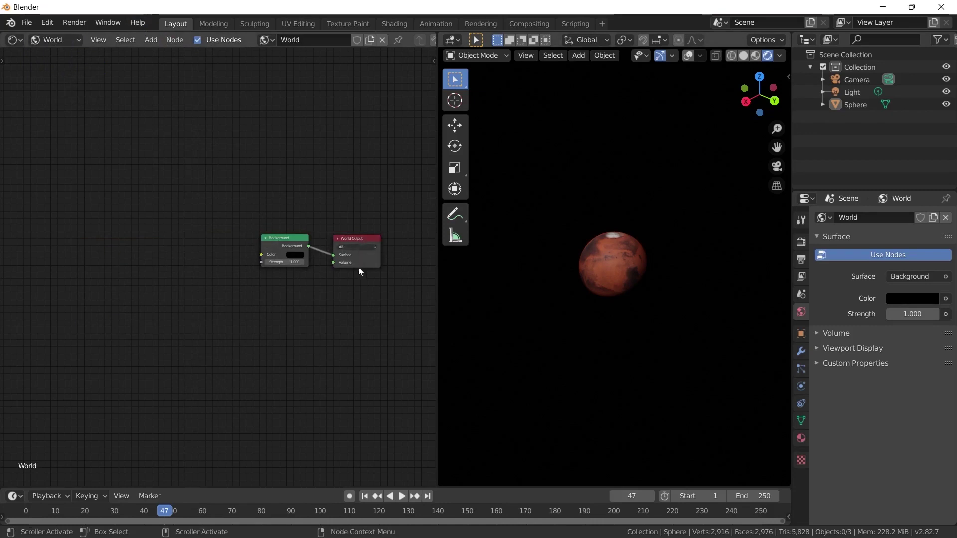
{"action": "left_click", "coordinate": [152, 40]}
{"action": "mouse_move", "coordinate": [167, 111]}
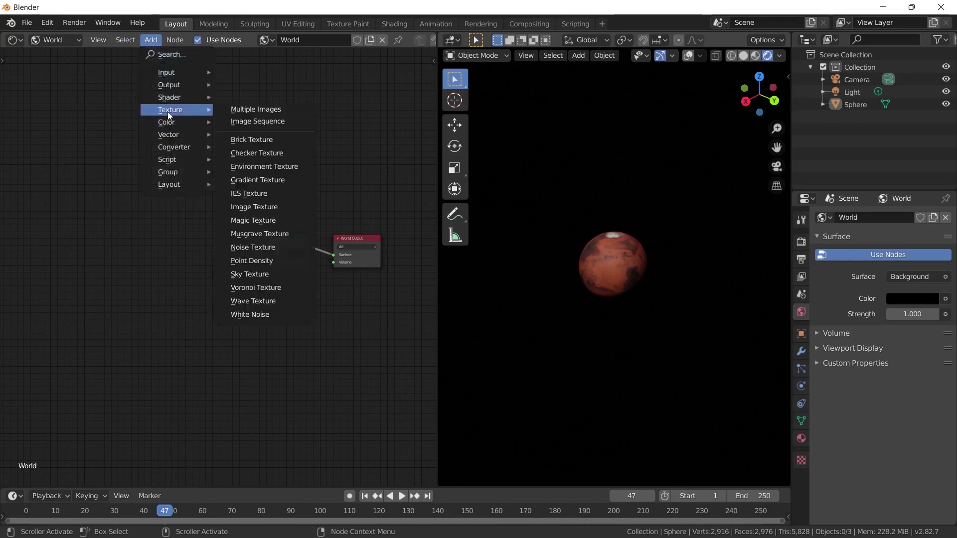
{"action": "left_click", "coordinate": [258, 288]}
{"action": "left_click", "coordinate": [143, 232]}
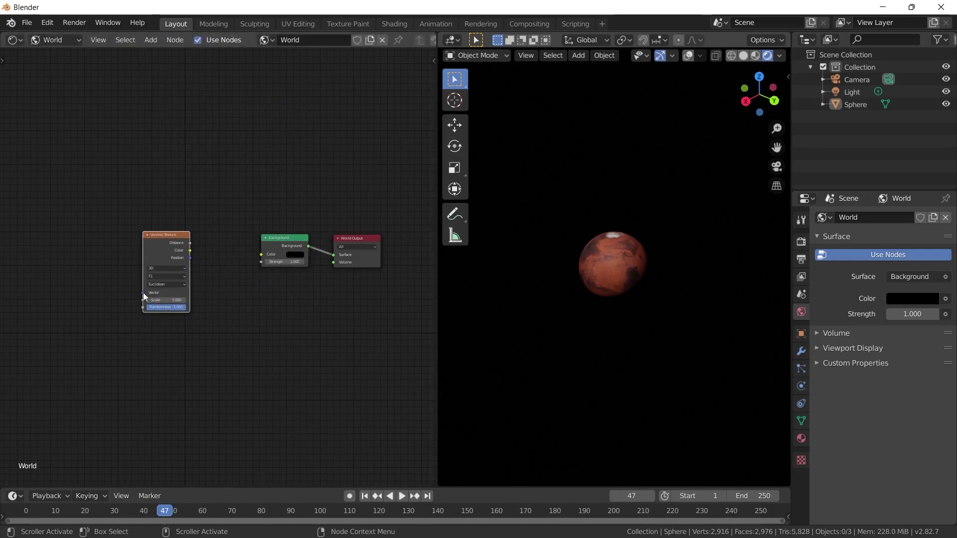
{"action": "scroll", "coordinate": [143, 289], "scroll_direction": "up", "scroll_amount": 3}
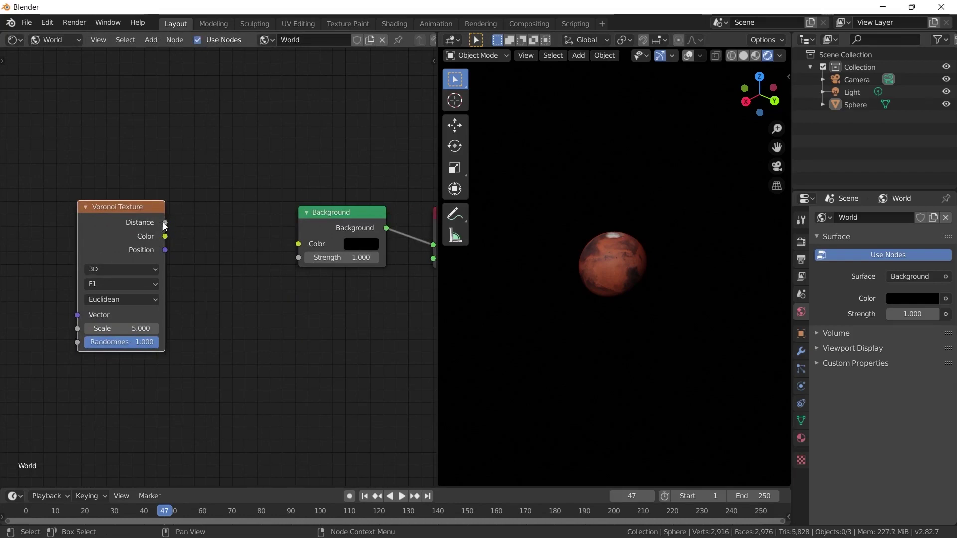
Link Voronoi Distance to Background Color and raise the Voronoi Scale to 75
{"action": "left_click_drag", "start_coordinate": [165, 223], "coordinate": [299, 244]}
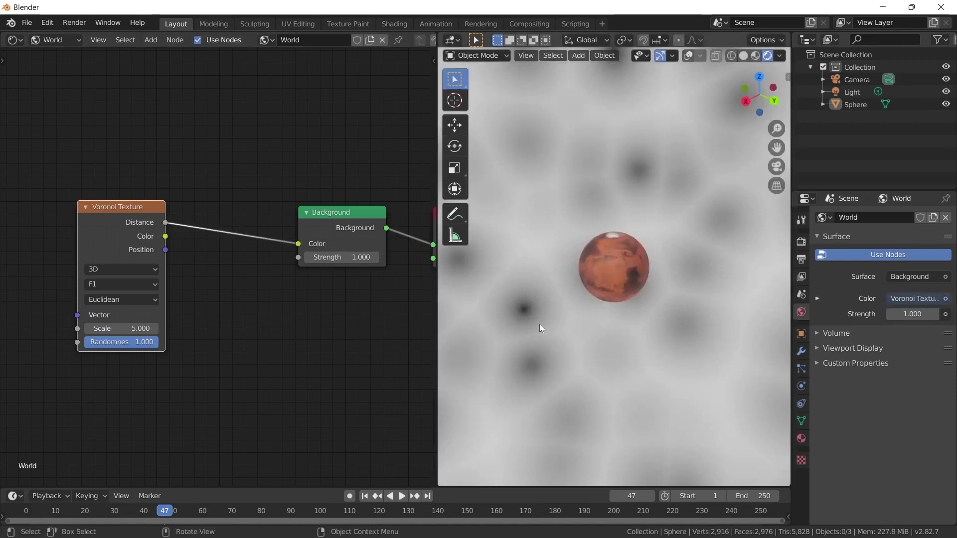
{"action": "mouse_move", "coordinate": [613, 268]}
{"action": "middle_mouse_down"}
{"action": "mouse_move", "coordinate": [649, 222]}
{"action": "mouse_move", "coordinate": [680, 247]}
{"action": "mouse_move", "coordinate": [611, 251]}
{"action": "middle_mouse_up"}
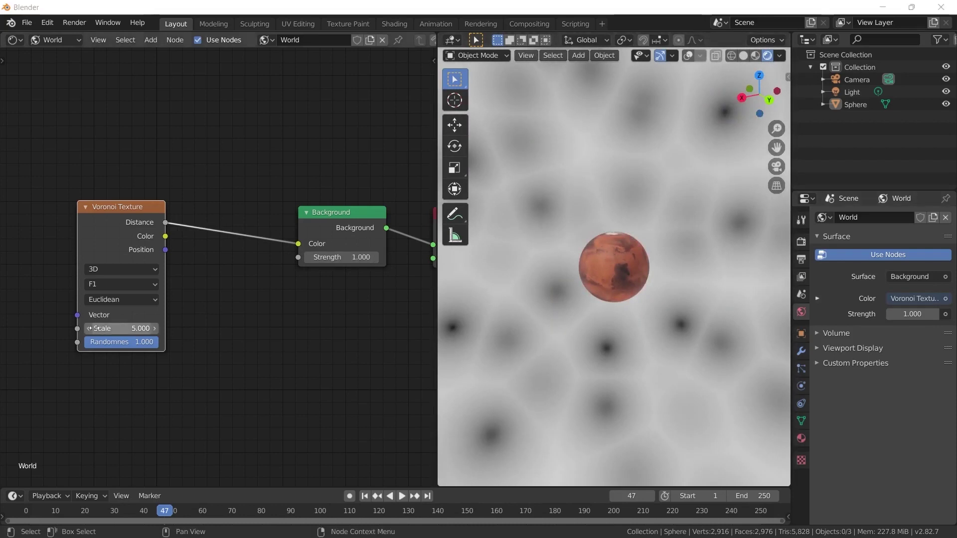
{"action": "left_click_drag", "start_coordinate": [122, 329], "coordinate": [443, 328]}
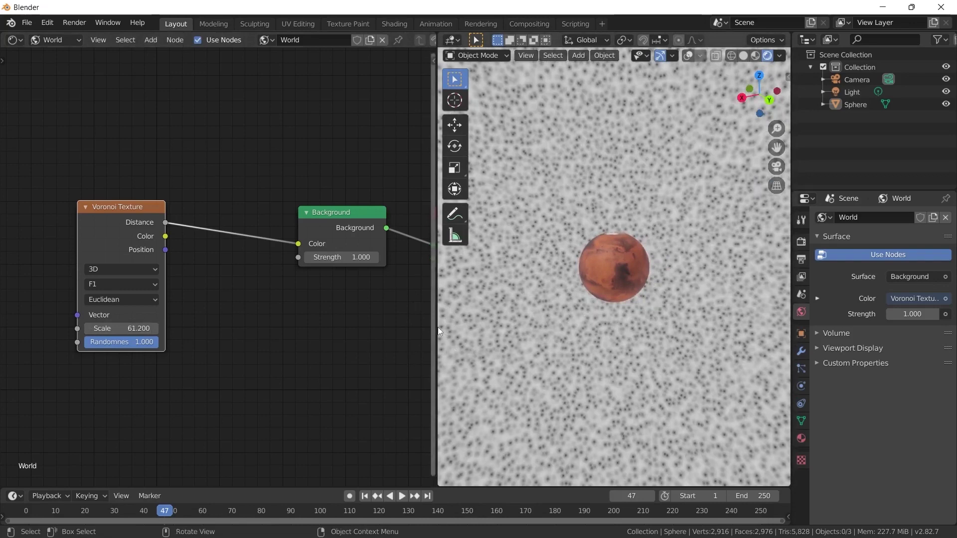
{"action": "left_click_drag", "start_coordinate": [88, 331], "coordinate": [157, 331]}
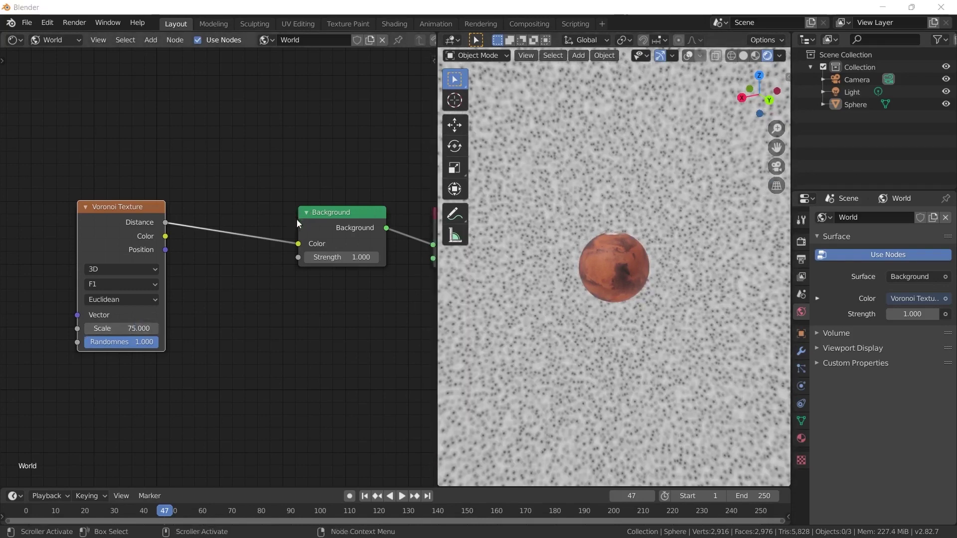
Insert a Map Range node on the link between Voronoi and Background
{"action": "left_click", "coordinate": [152, 40]}
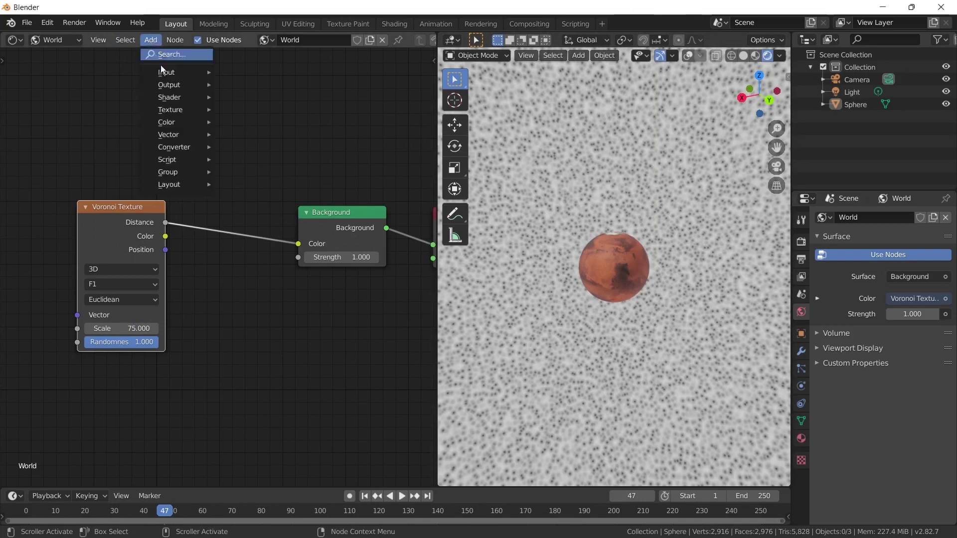
{"action": "mouse_move", "coordinate": [193, 134]}
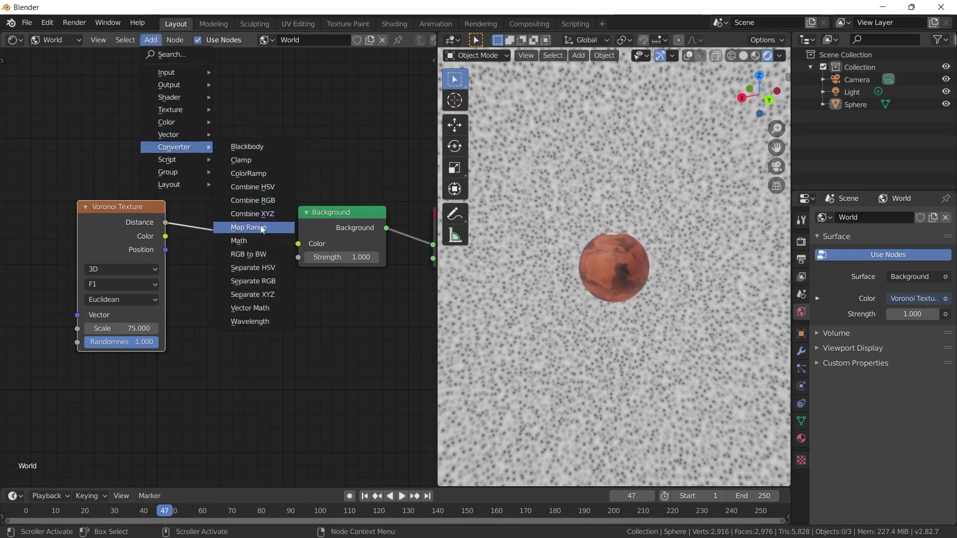
{"action": "left_click", "coordinate": [242, 229]}
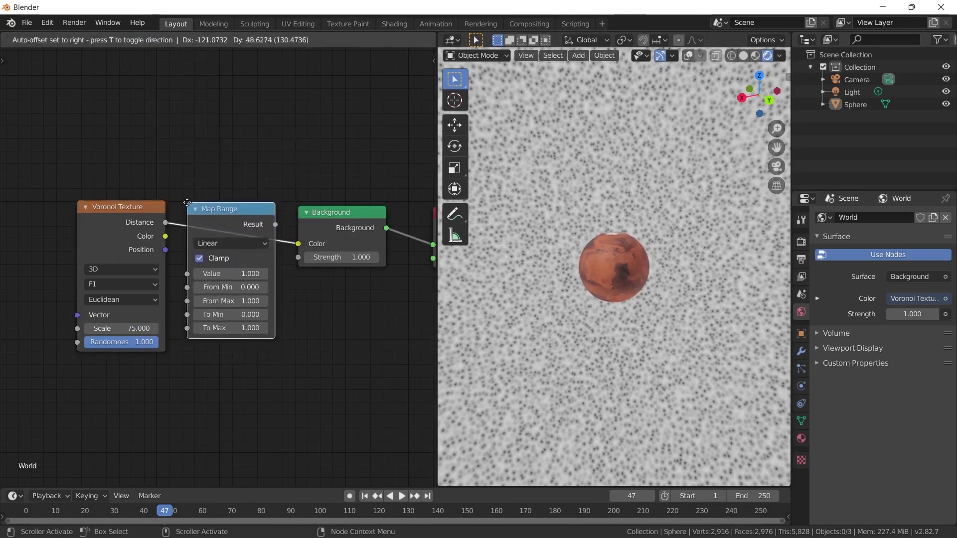
{"action": "left_click", "coordinate": [198, 218]}
{"action": "scroll", "coordinate": [219, 264], "scroll_direction": "up", "scroll_amount": 2}
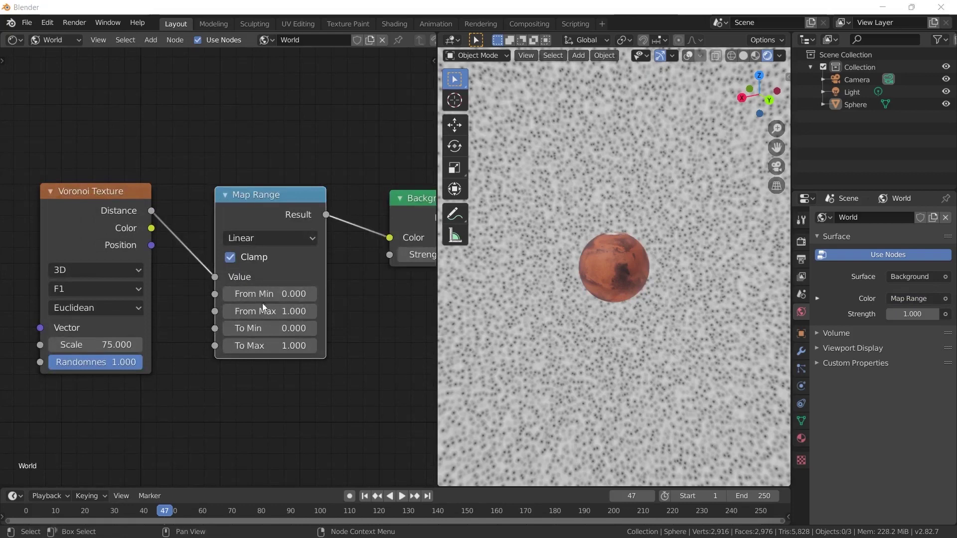
Set the Map Range From Max to 0 and From Min to 0.1
{"action": "left_click", "coordinate": [282, 316]}
{"action": "type", "text": "0"}
{"action": "key", "text": "Return"}
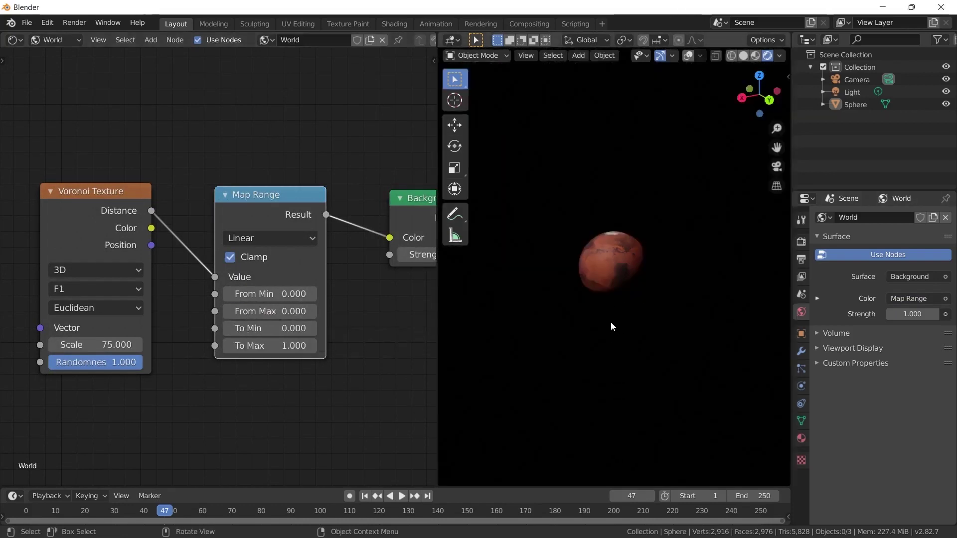
{"action": "left_click", "coordinate": [294, 295]}
{"action": "type", "text": "0.1"}
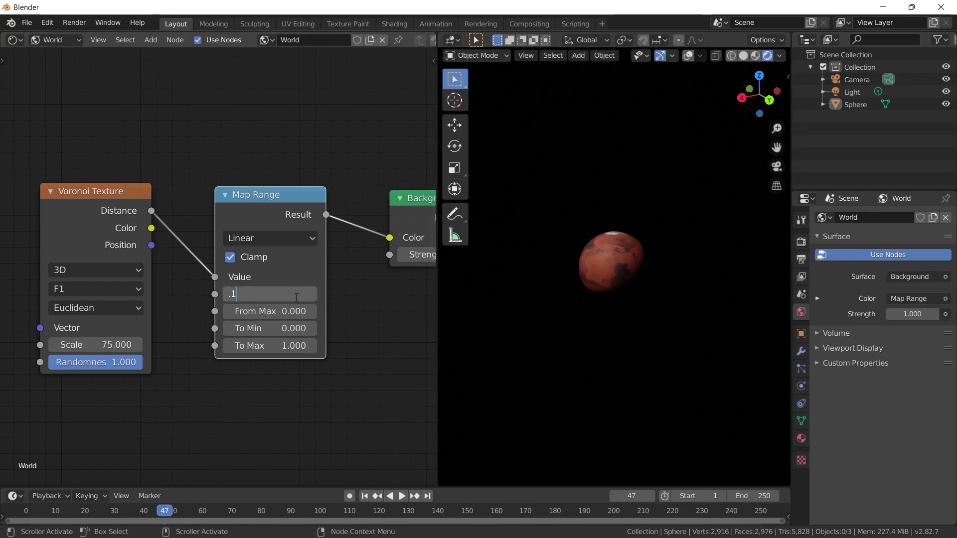
{"action": "key", "text": "Return"}
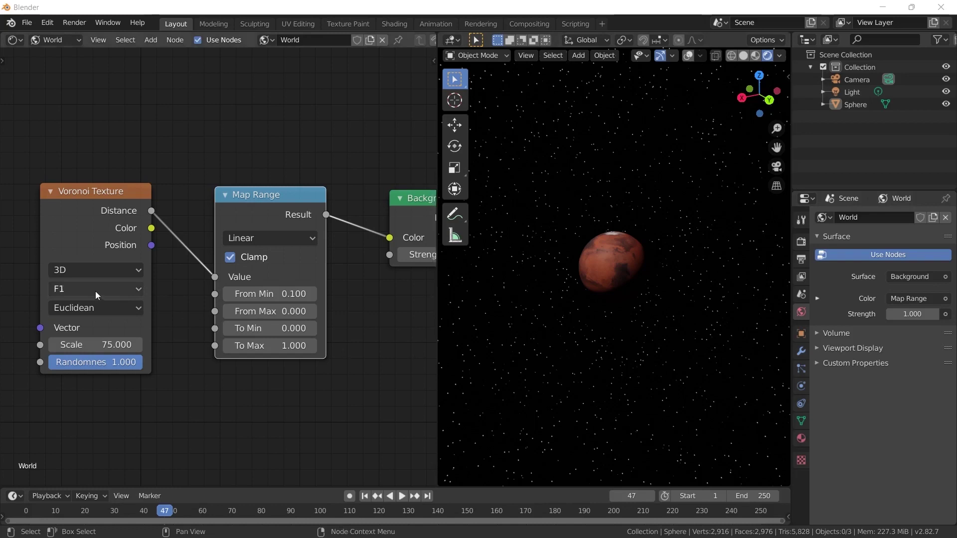
Switch the Voronoi feature to Smooth F1 and set its Scale to 200
{"action": "left_click", "coordinate": [75, 292]}
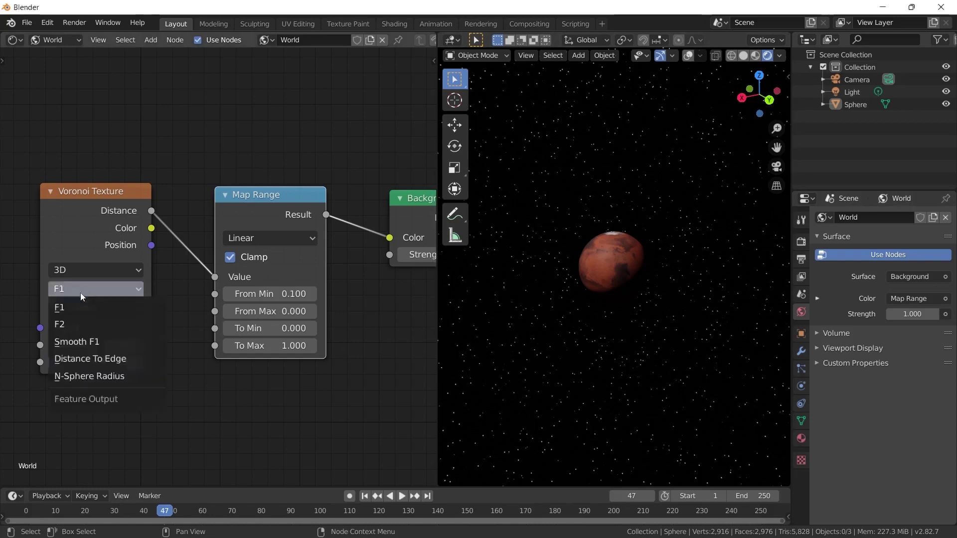
{"action": "left_click", "coordinate": [79, 342]}
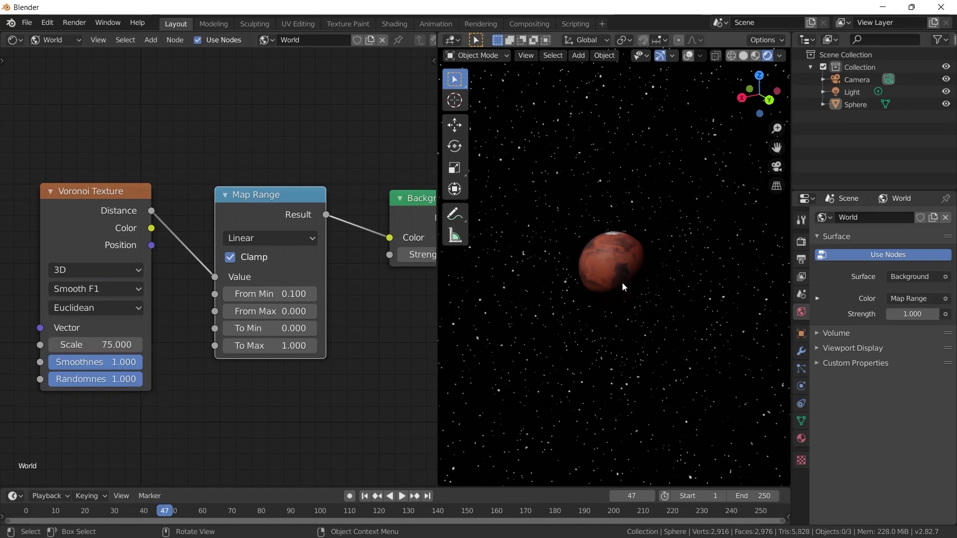
{"action": "mouse_move", "coordinate": [606, 279]}
{"action": "middle_mouse_down"}
{"action": "mouse_move", "coordinate": [666, 250]}
{"action": "mouse_move", "coordinate": [707, 268]}
{"action": "mouse_move", "coordinate": [705, 291]}
{"action": "mouse_move", "coordinate": [689, 302]}
{"action": "mouse_move", "coordinate": [596, 277]}
{"action": "middle_mouse_up"}
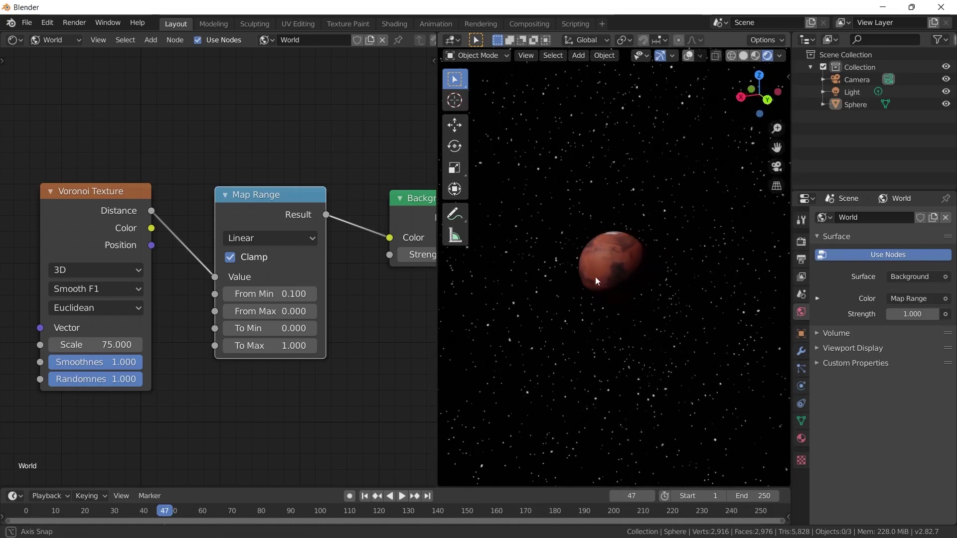
{"action": "left_click", "coordinate": [99, 344]}
{"action": "type", "text": "200"}
{"action": "key", "text": "Return"}
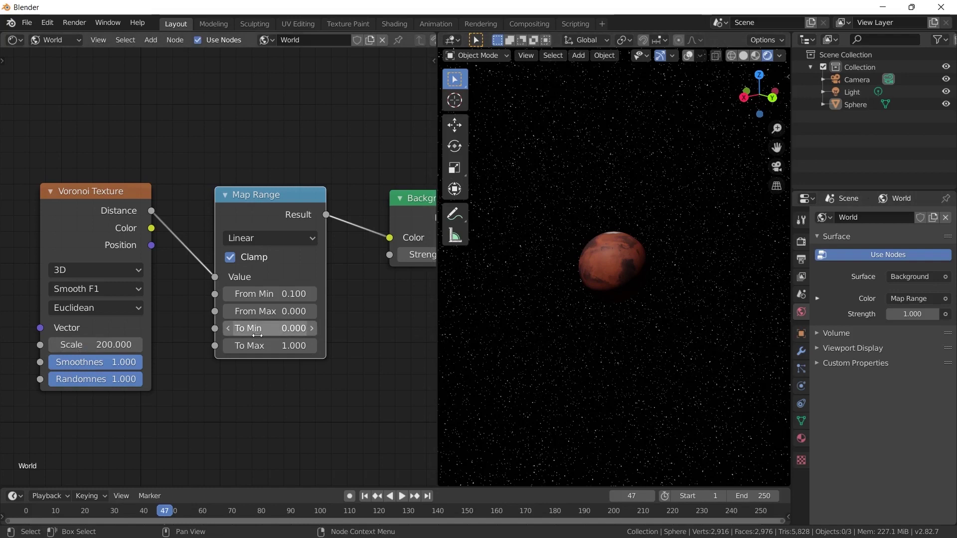
Change the Map Range From Min to 0.05 and To Max to 2
{"action": "left_click", "coordinate": [258, 294]}
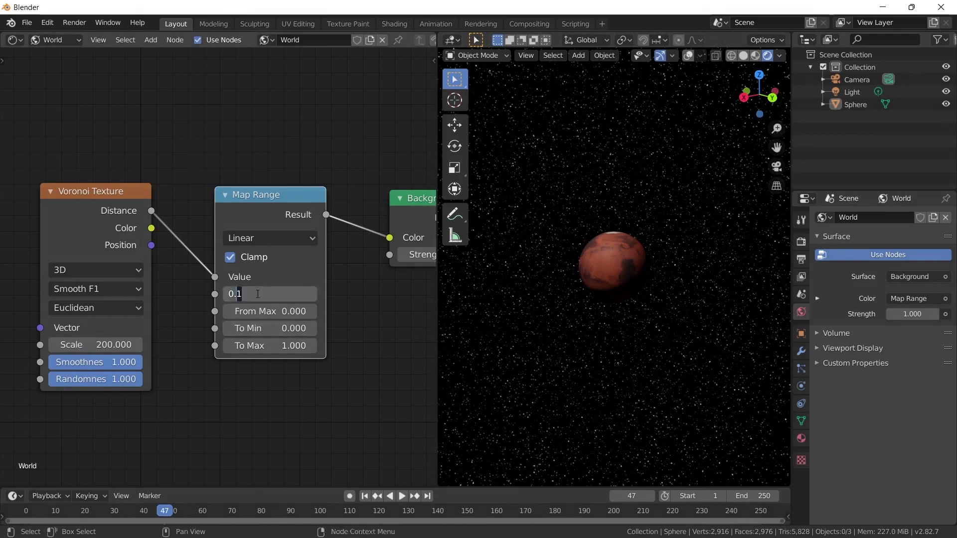
{"action": "type", "text": "05"}
{"action": "key", "text": "Return"}
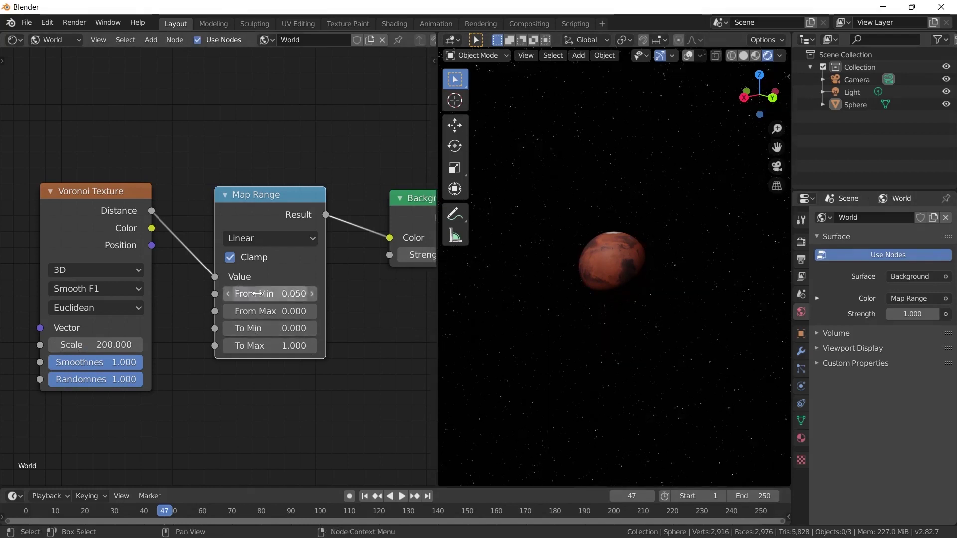
{"action": "middle_click_drag", "start_coordinate": [589, 287], "coordinate": [543, 294]}
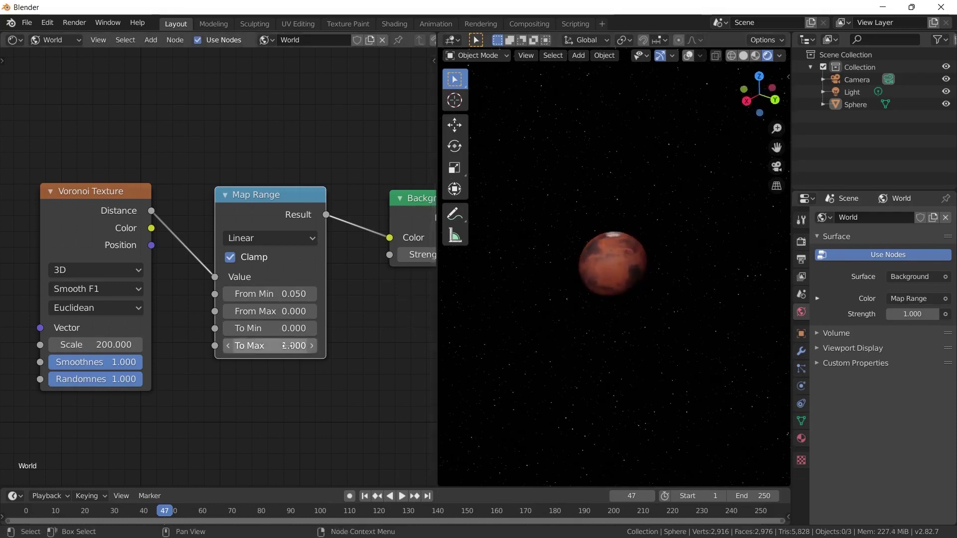
{"action": "left_click_drag", "start_coordinate": [283, 354], "coordinate": [272, 352]}
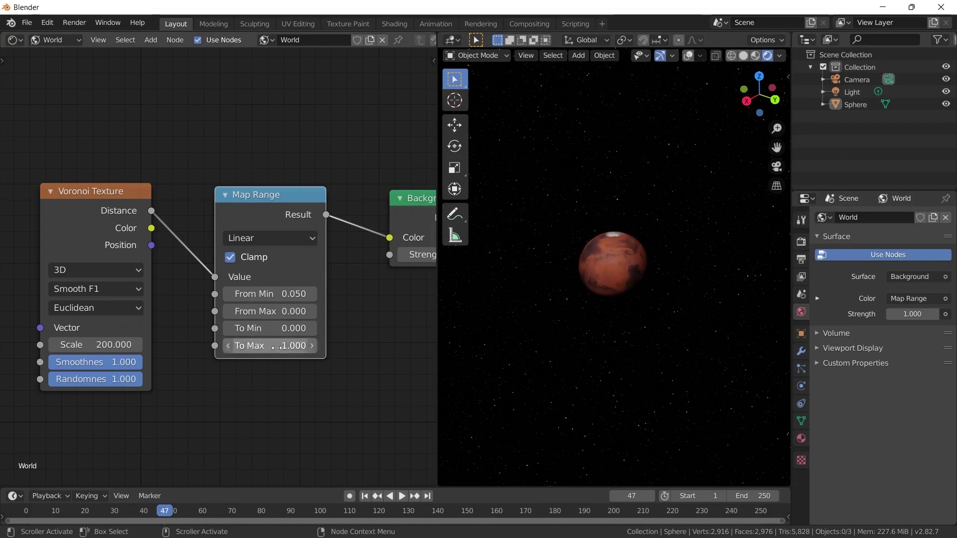
{"action": "left_click", "coordinate": [296, 346]}
{"action": "type", "text": "2"}
{"action": "key", "text": "Return"}
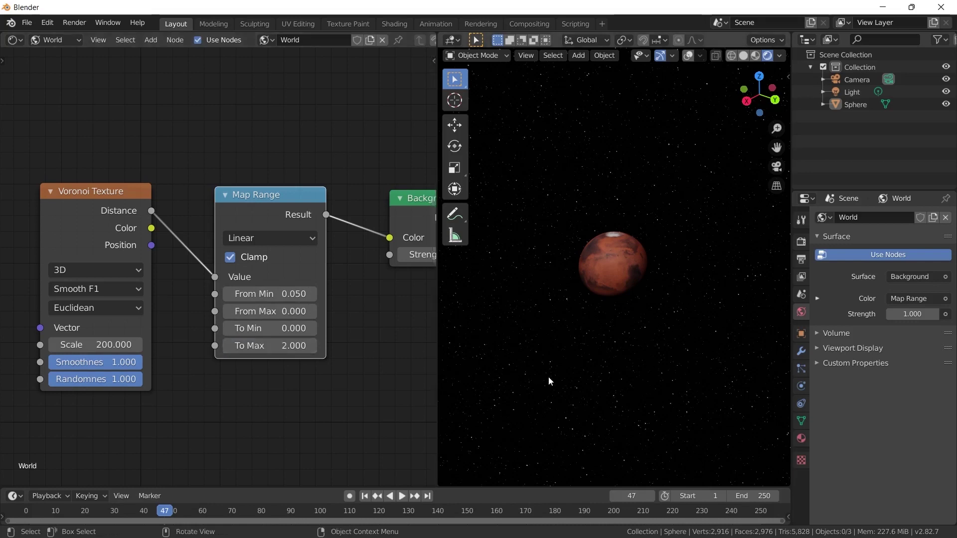
Maximize the rendered viewport, check the World node tree full-size, then zoom in on Mars
{"action": "key", "text": "ctrl+alt+space"}
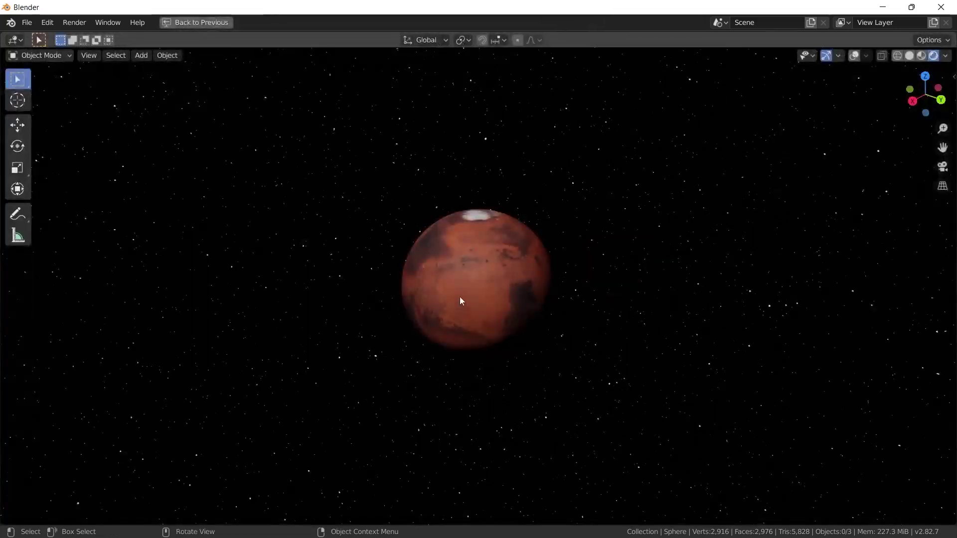
{"action": "middle_click_drag", "start_coordinate": [473, 292], "coordinate": [538, 275]}
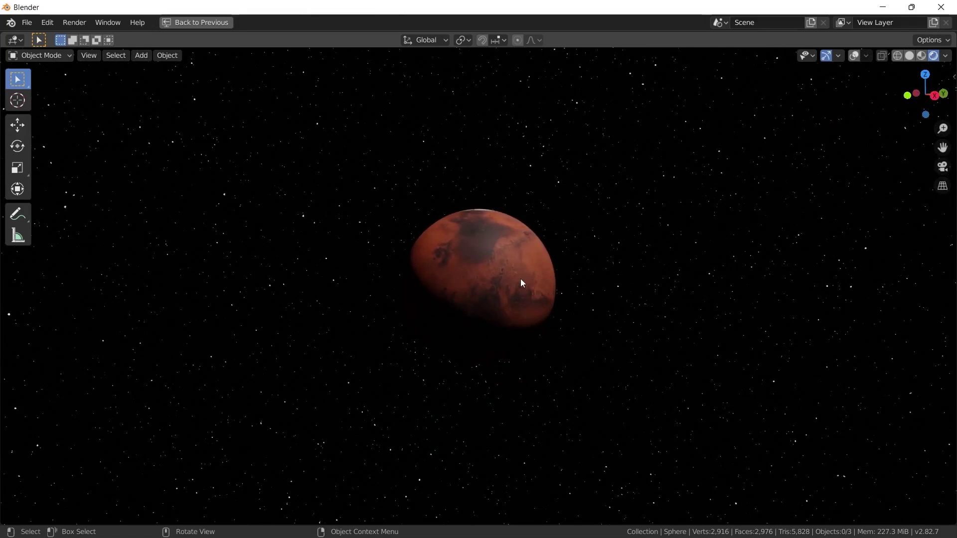
{"action": "key", "text": "shift+F3"}
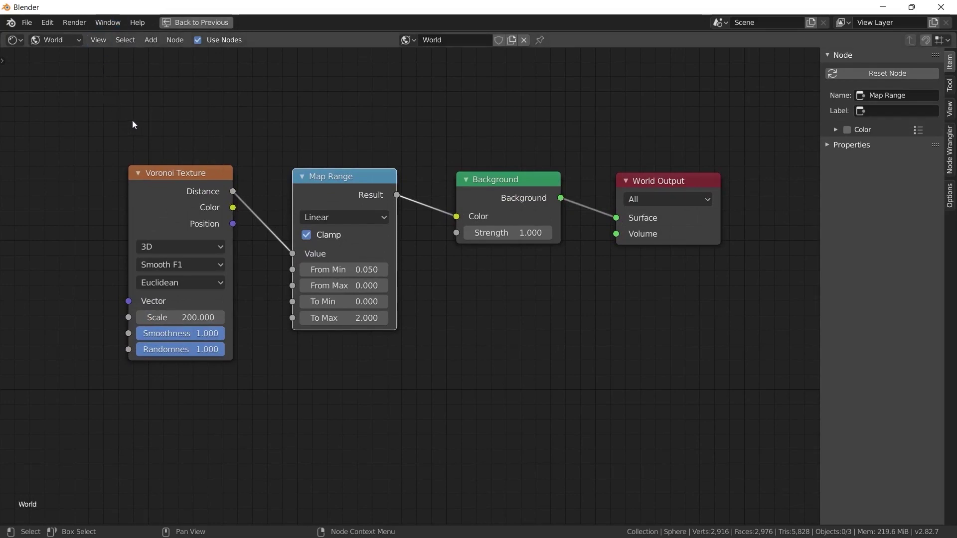
{"action": "key", "text": "shift+F5"}
{"action": "scroll", "coordinate": [543, 277], "scroll_direction": "up", "scroll_amount": 6}
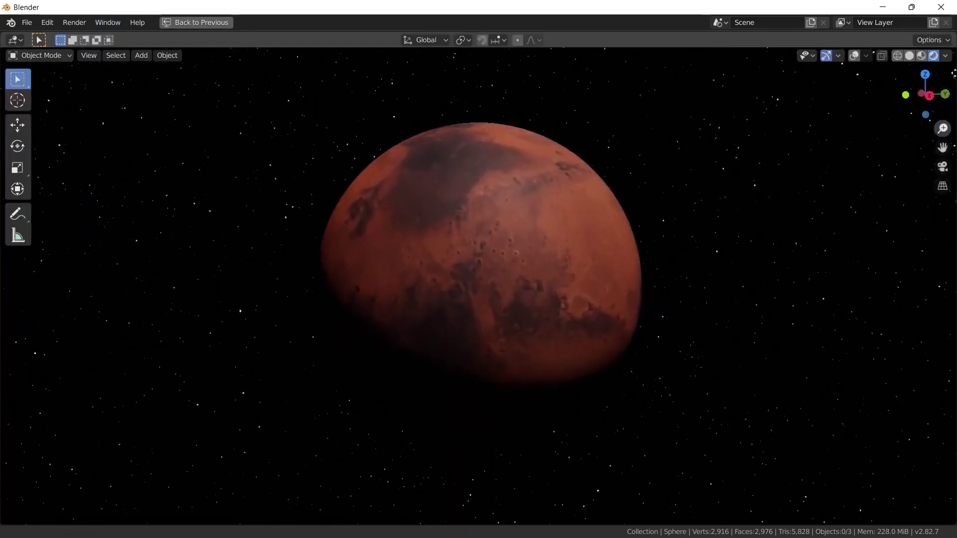
{"action": "scroll", "coordinate": [542, 277], "scroll_direction": "up", "scroll_amount": 5}
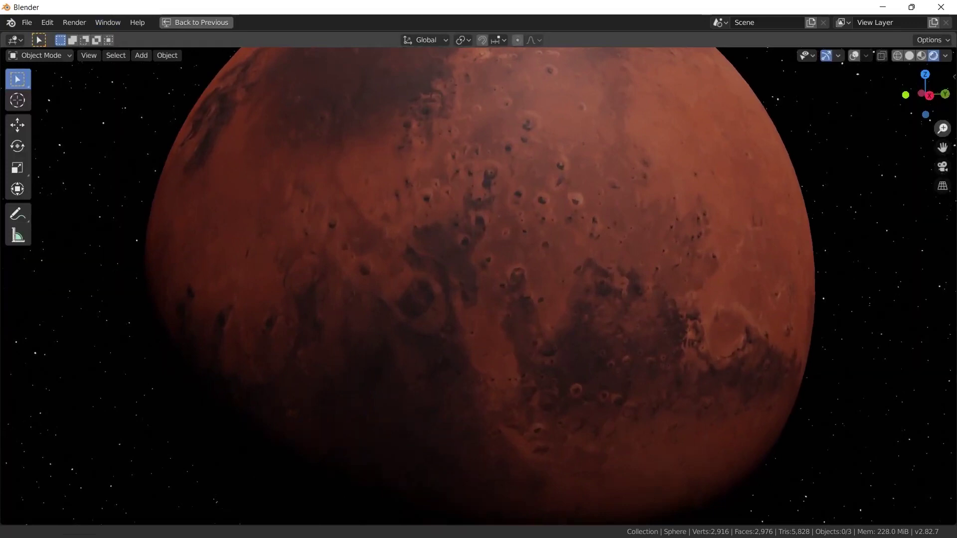